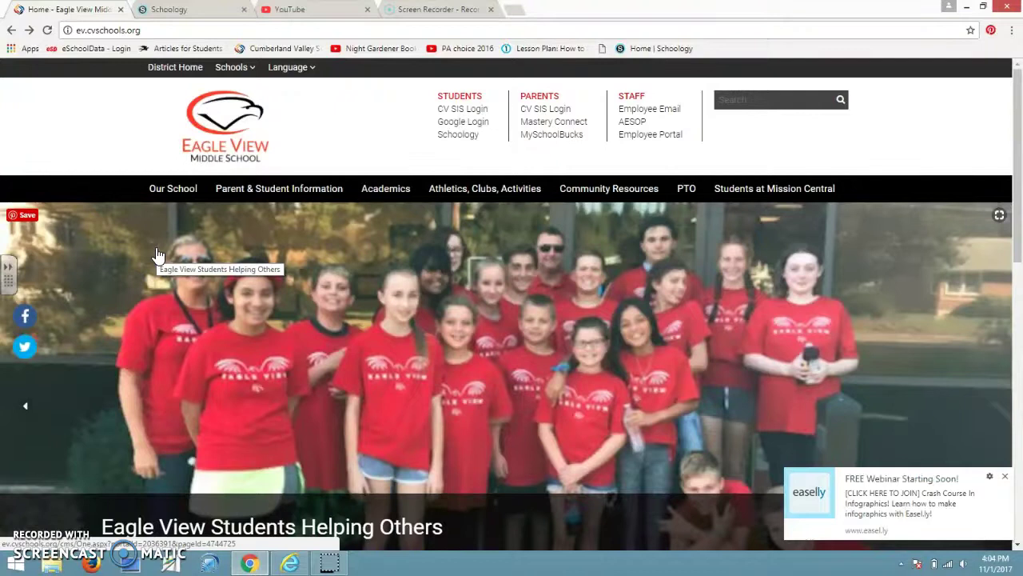
Go to the Eagle View Middle School home page from the district's list of schools
{"action": "left_click", "coordinate": [136, 246]}
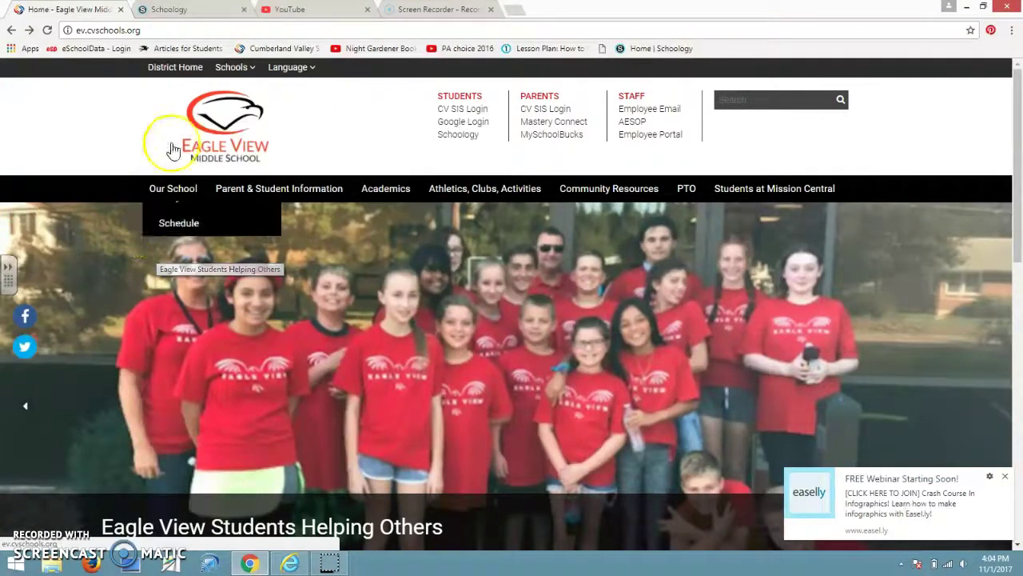
{"action": "left_click", "coordinate": [248, 72]}
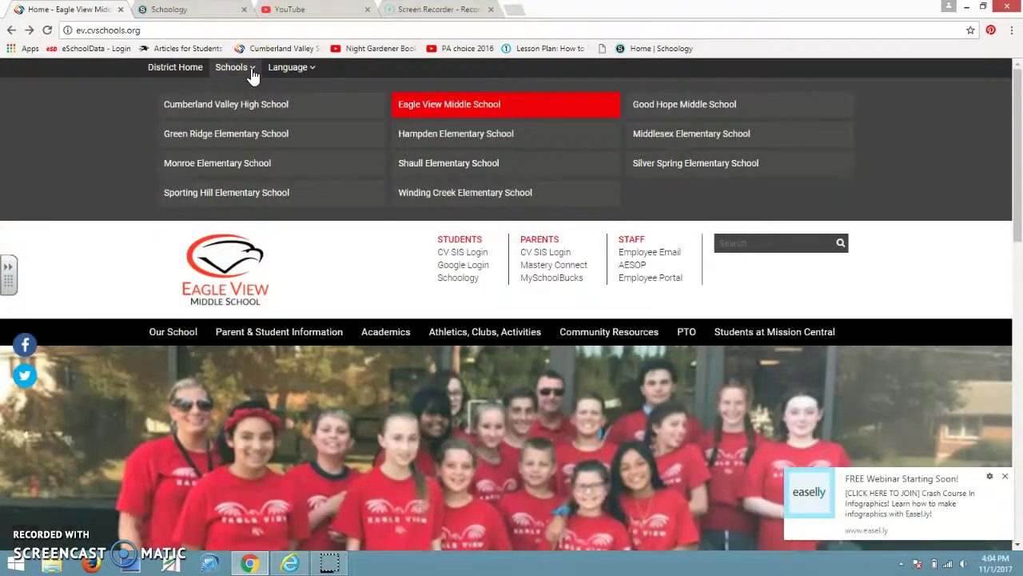
{"action": "left_click", "coordinate": [429, 104]}
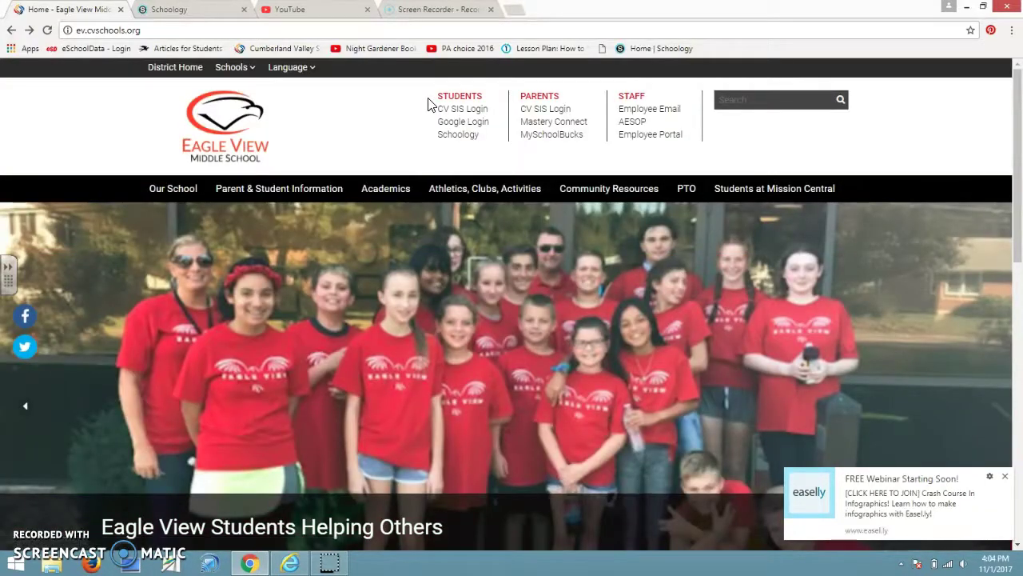
Reach the Library Catalog and Research Databases page under Academics and launch Science in Context
{"action": "left_click", "coordinate": [391, 184]}
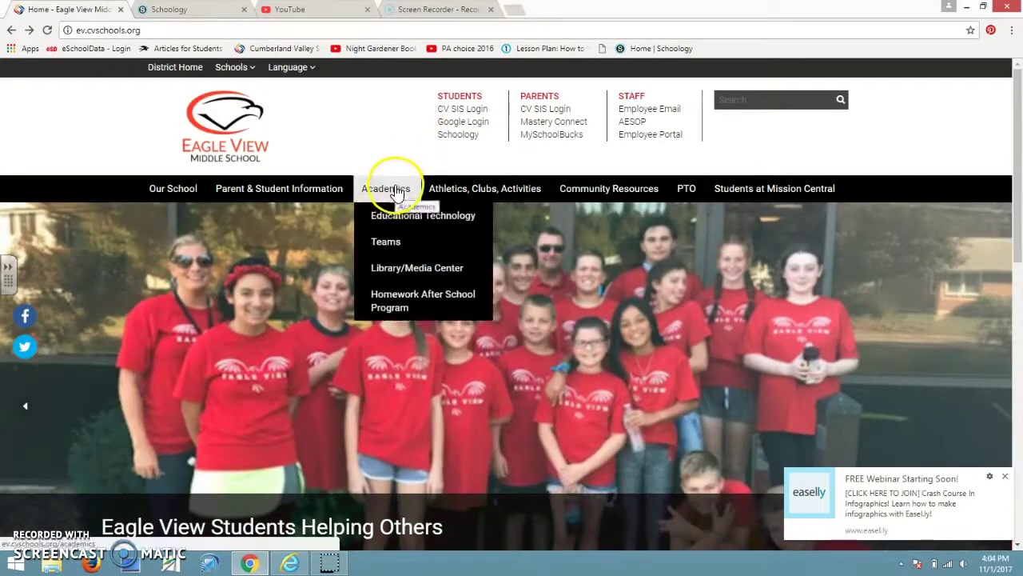
{"action": "left_click", "coordinate": [394, 222]}
{"action": "mouse_move", "coordinate": [394, 263]}
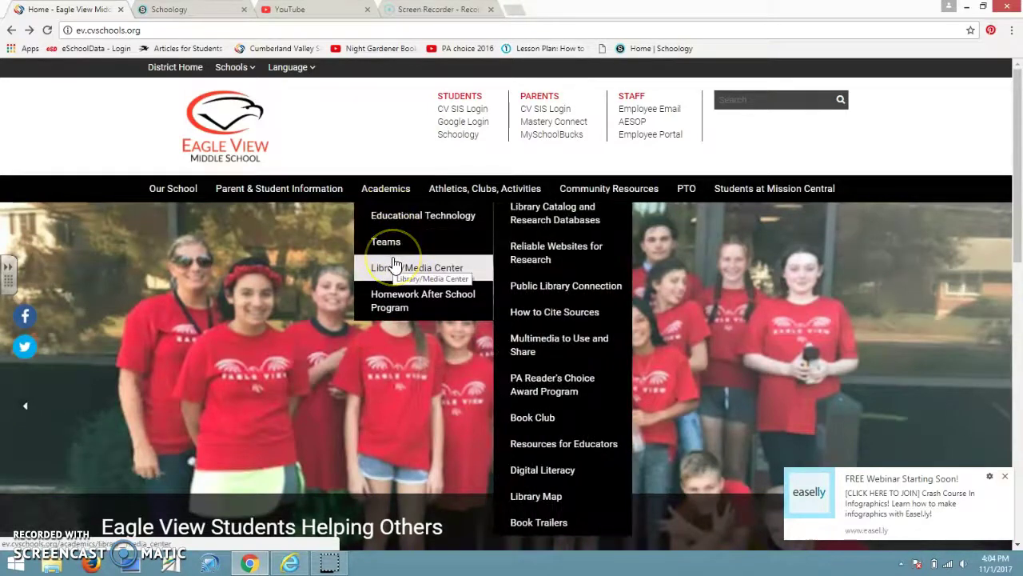
{"action": "left_click", "coordinate": [538, 224]}
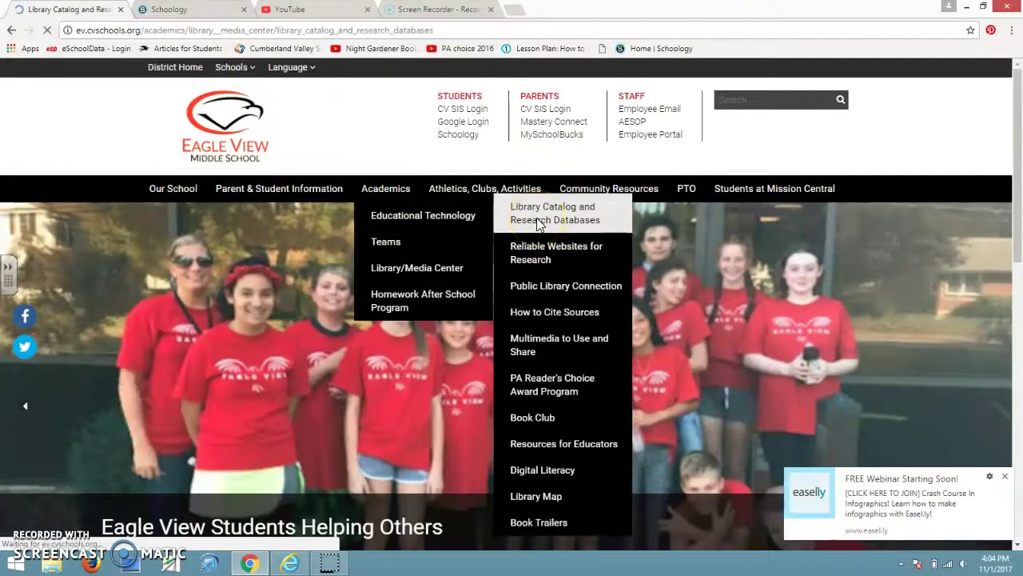
{"action": "scroll", "coordinate": [502, 331], "scroll_direction": "down", "scroll_amount": 3}
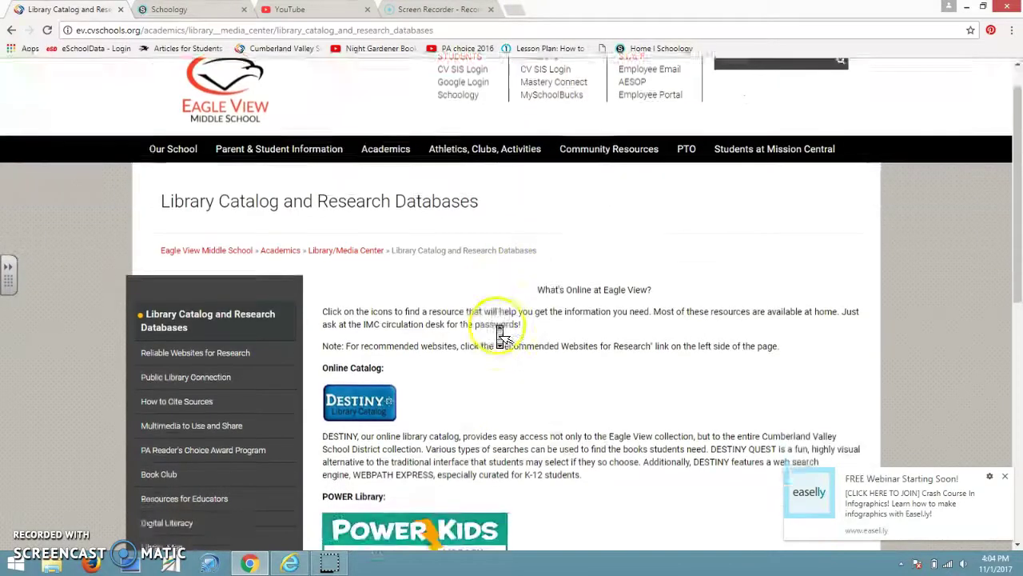
{"action": "scroll", "coordinate": [497, 331], "scroll_direction": "down", "scroll_amount": 5}
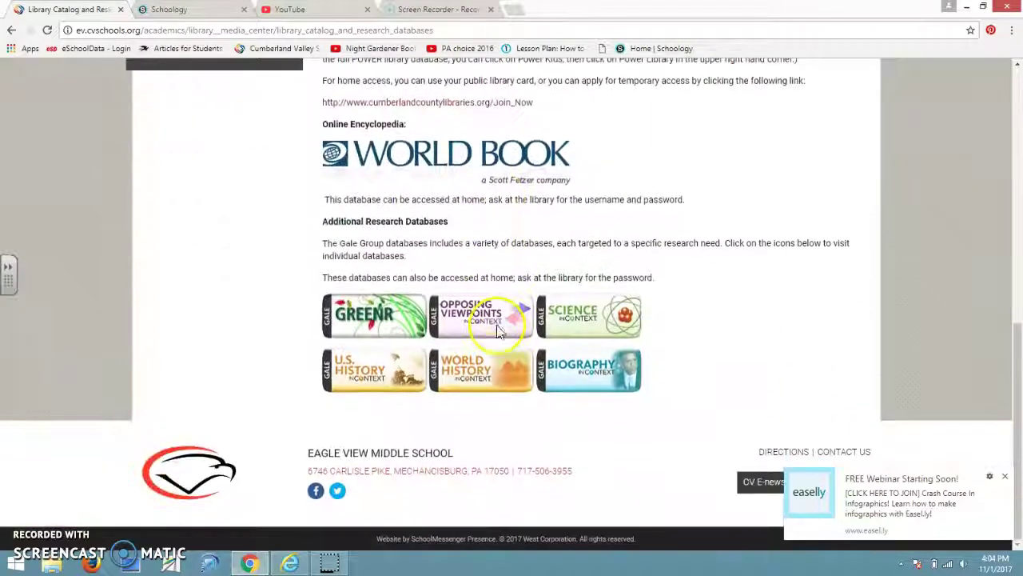
{"action": "left_click", "coordinate": [579, 320]}
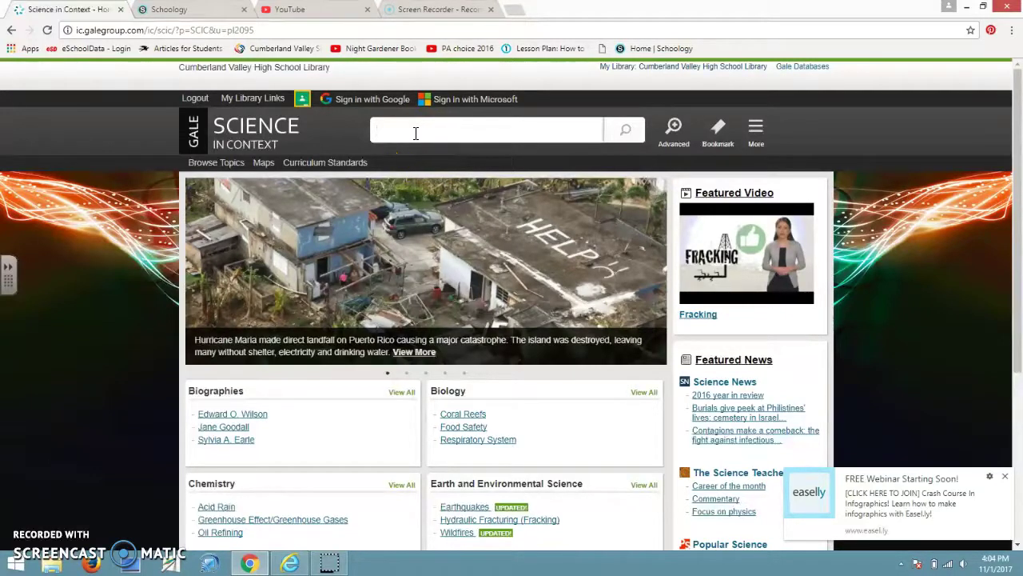
Run a basic search for 'heroin' in Gale Science in Context
{"action": "left_click", "coordinate": [416, 133]}
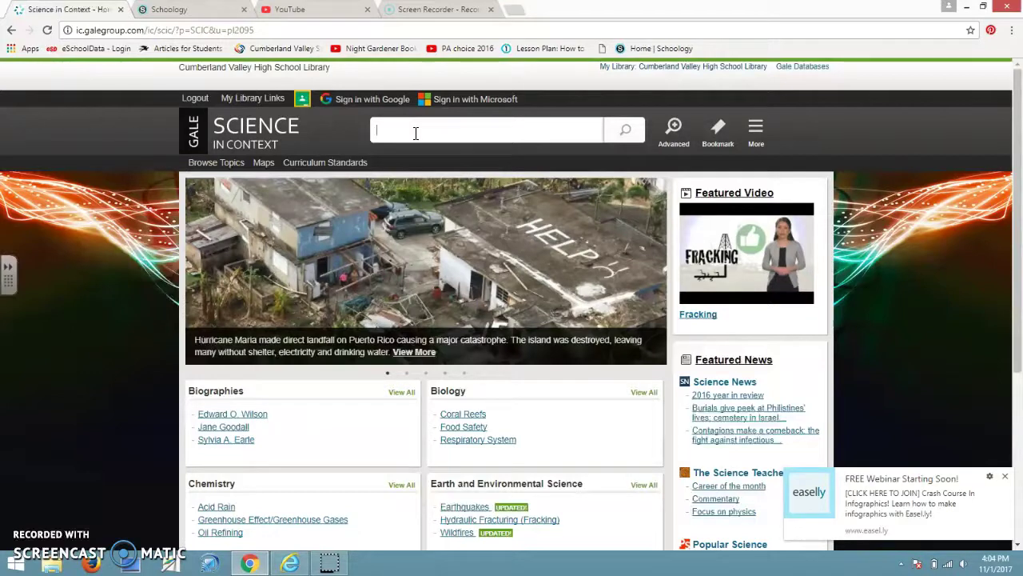
{"action": "type", "text": "er"}
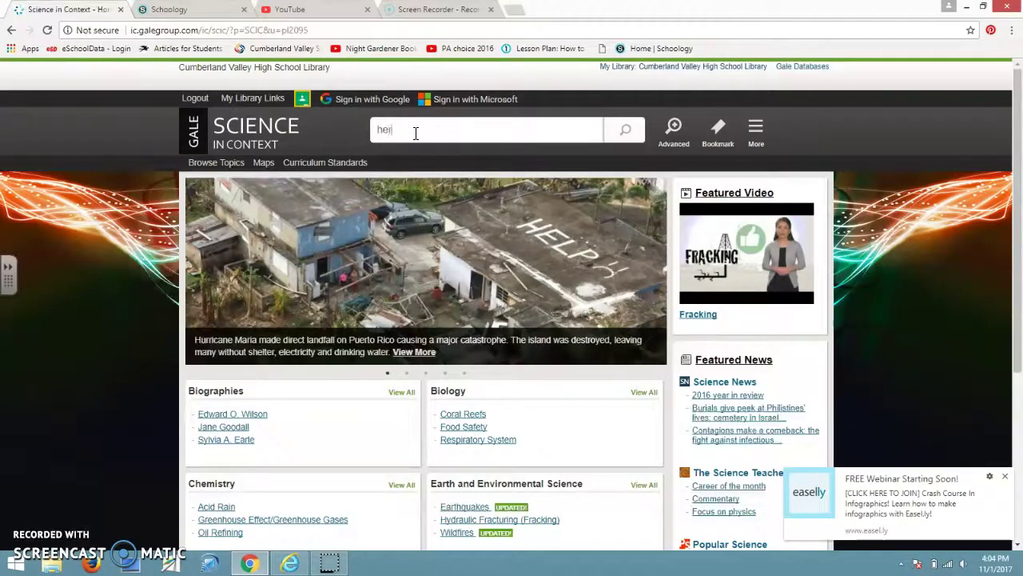
{"action": "type", "text": "oin"}
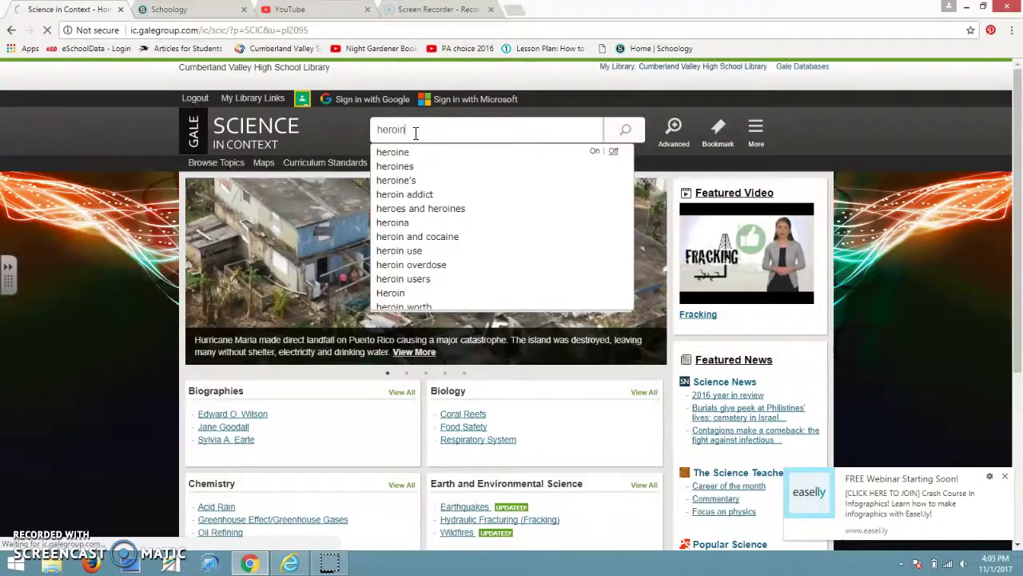
{"action": "key", "text": "Return"}
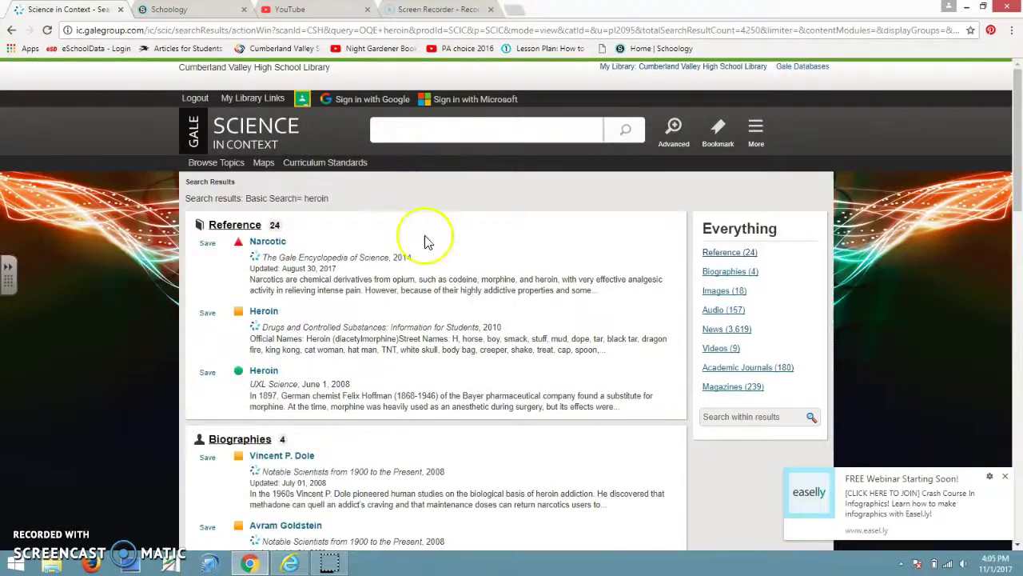
{"action": "scroll", "coordinate": [418, 283], "scroll_direction": "down", "scroll_amount": 1}
{"action": "scroll", "coordinate": [413, 285], "scroll_direction": "up", "scroll_amount": 1}
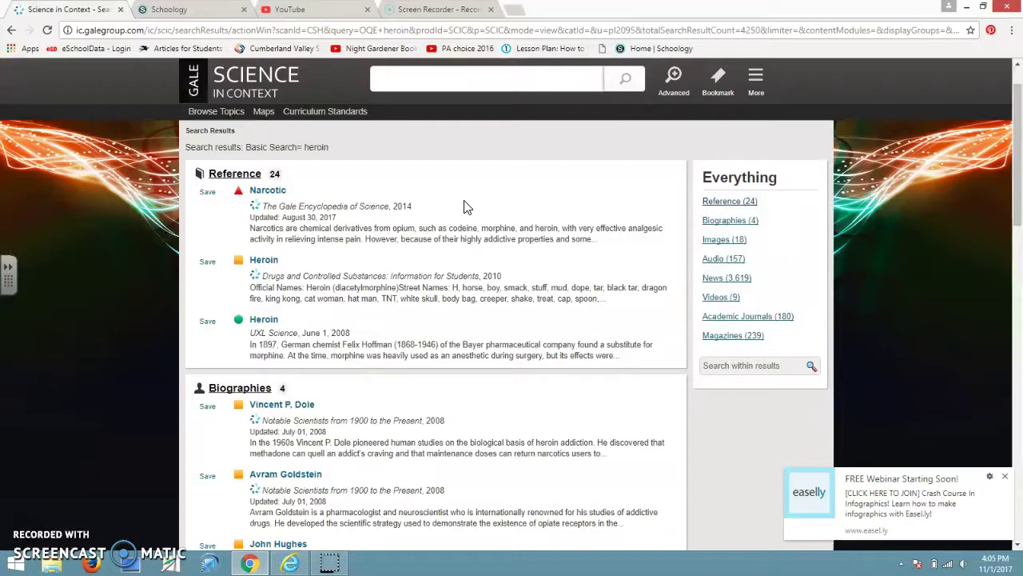
{"action": "scroll", "coordinate": [427, 285], "scroll_direction": "down", "scroll_amount": 5}
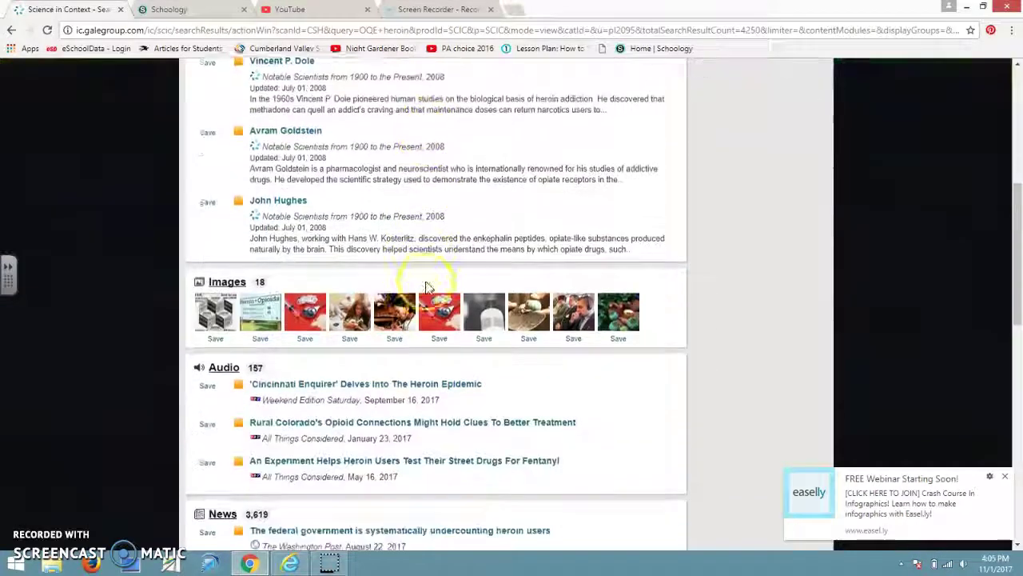
{"action": "scroll", "coordinate": [427, 286], "scroll_direction": "down", "scroll_amount": 4}
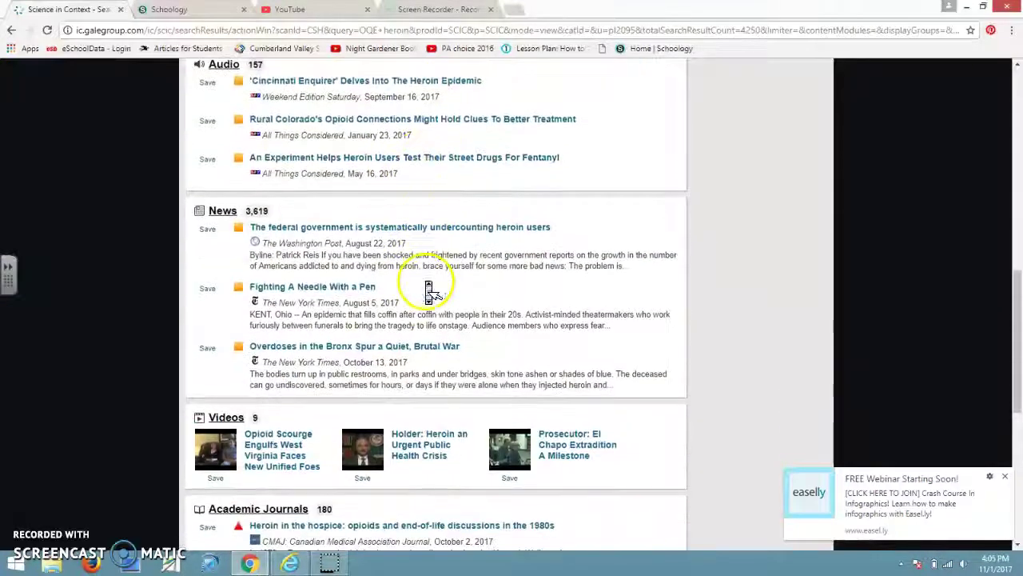
{"action": "scroll", "coordinate": [426, 272], "scroll_direction": "down", "scroll_amount": 1}
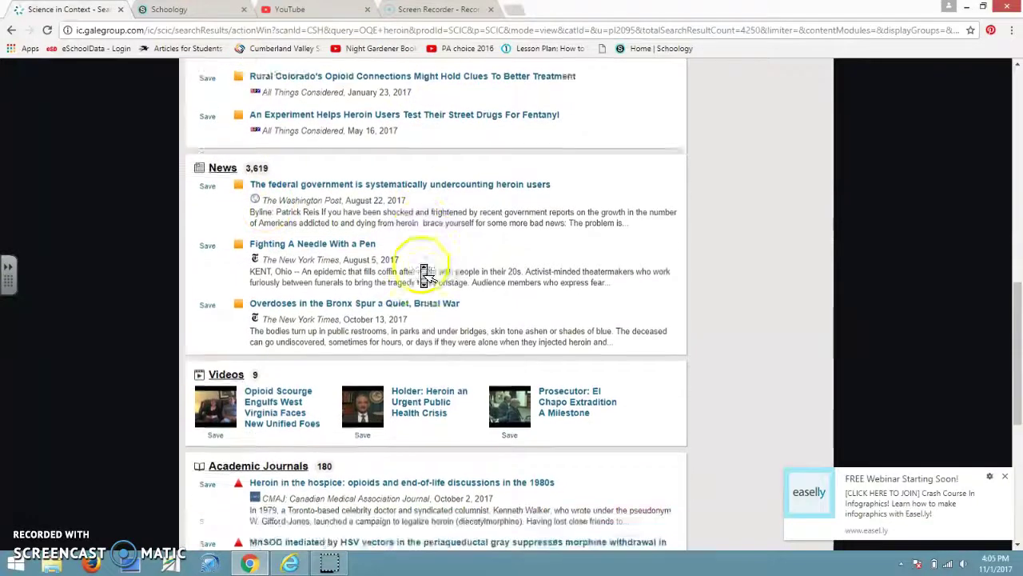
{"action": "scroll", "coordinate": [427, 273], "scroll_direction": "down", "scroll_amount": 2}
{"action": "scroll", "coordinate": [422, 265], "scroll_direction": "down", "scroll_amount": 4}
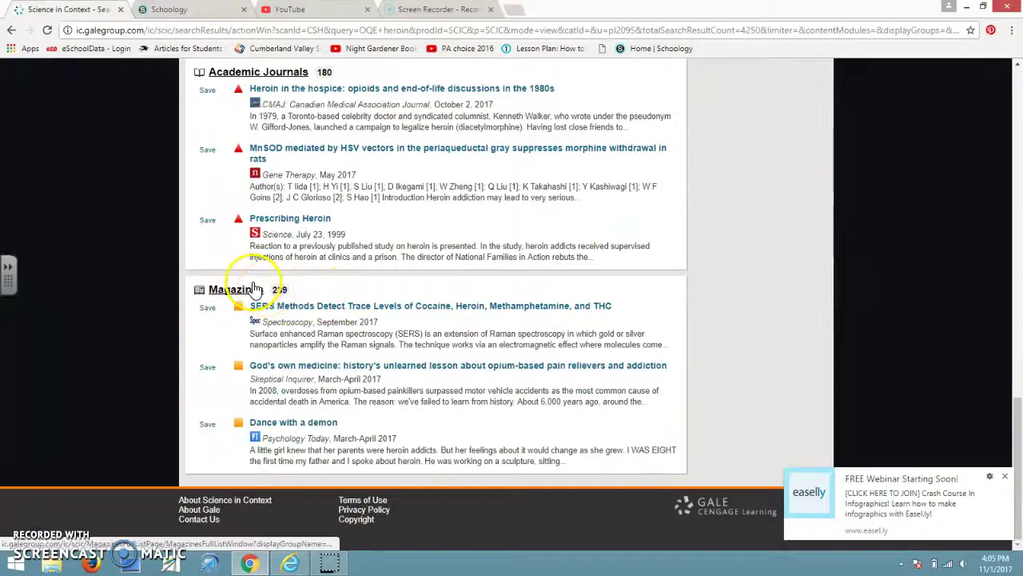
{"action": "scroll", "coordinate": [399, 288], "scroll_direction": "up", "scroll_amount": 5}
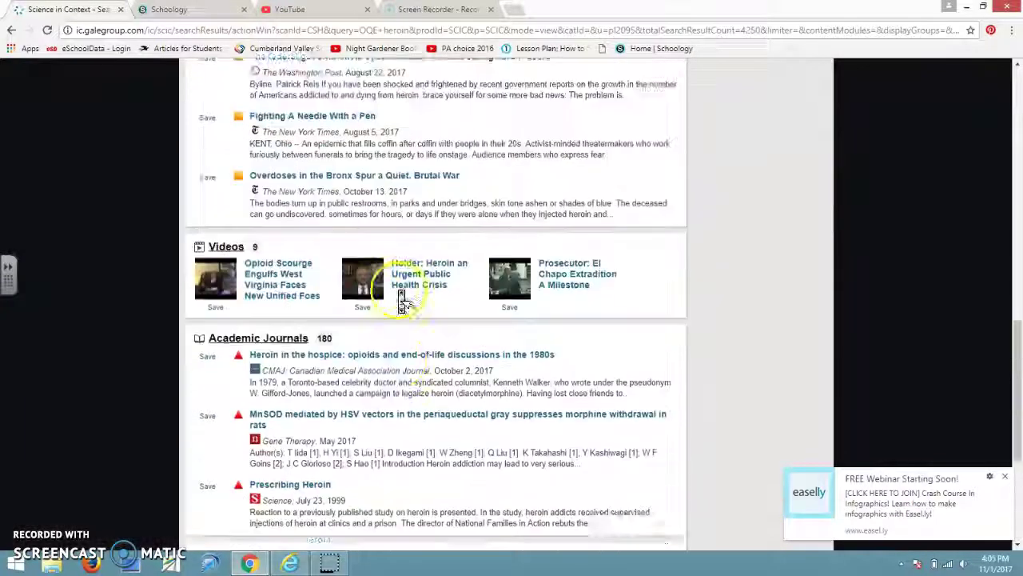
{"action": "scroll", "coordinate": [403, 302], "scroll_direction": "up", "scroll_amount": 10}
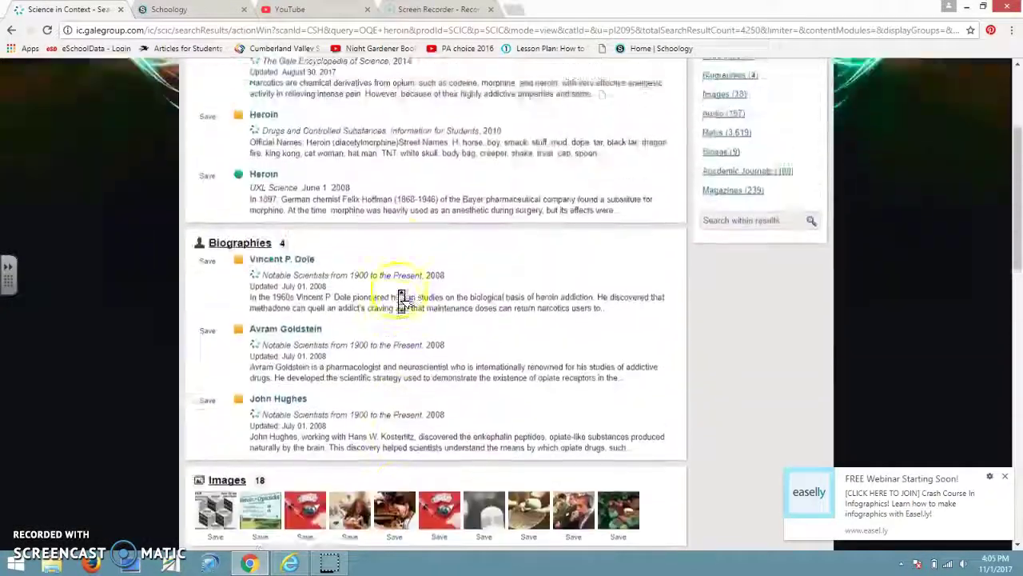
{"action": "scroll", "coordinate": [402, 301], "scroll_direction": "up", "scroll_amount": 2}
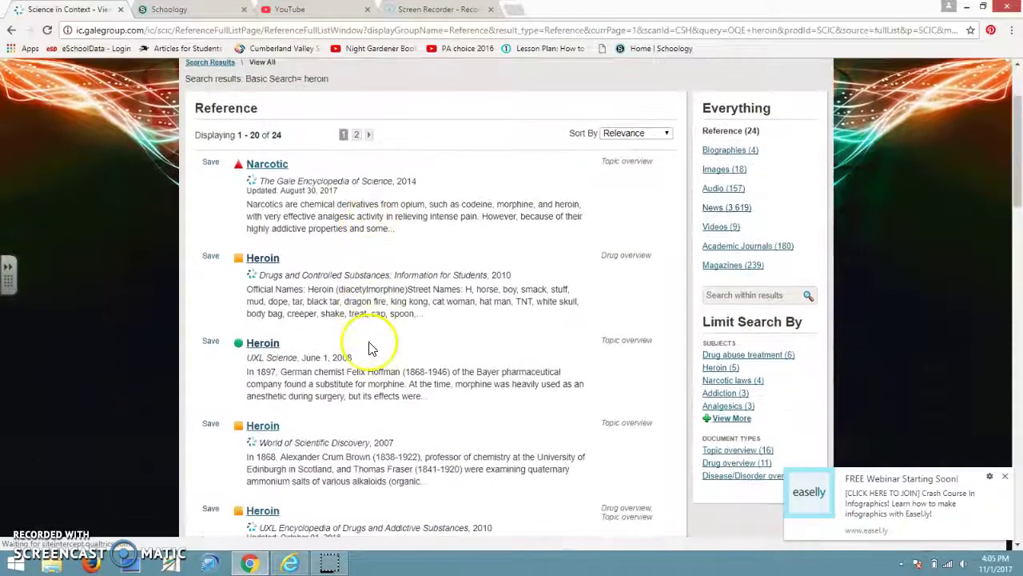
{"action": "scroll", "coordinate": [373, 352], "scroll_direction": "down", "scroll_amount": 3}
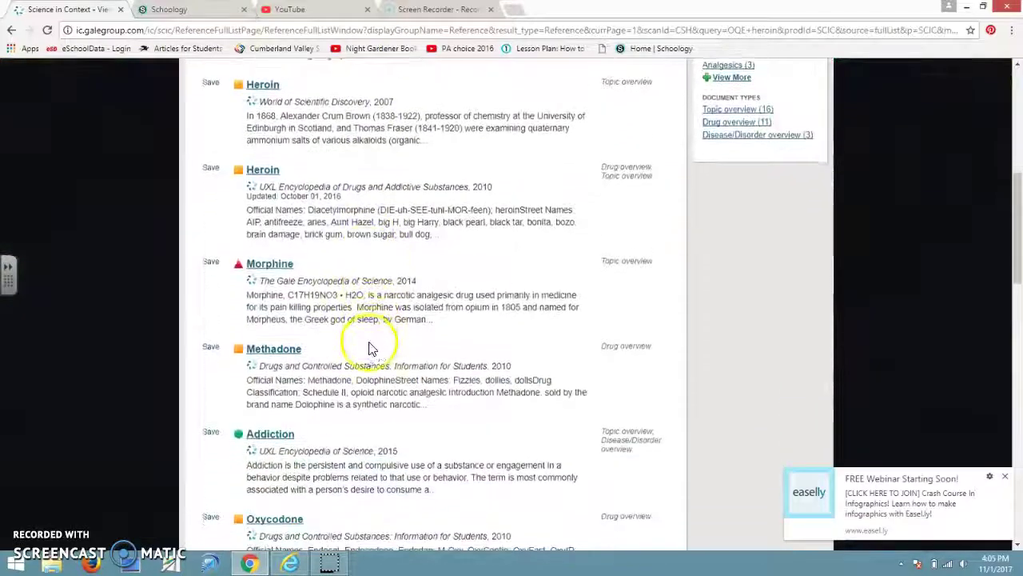
{"action": "scroll", "coordinate": [373, 352], "scroll_direction": "down", "scroll_amount": 5}
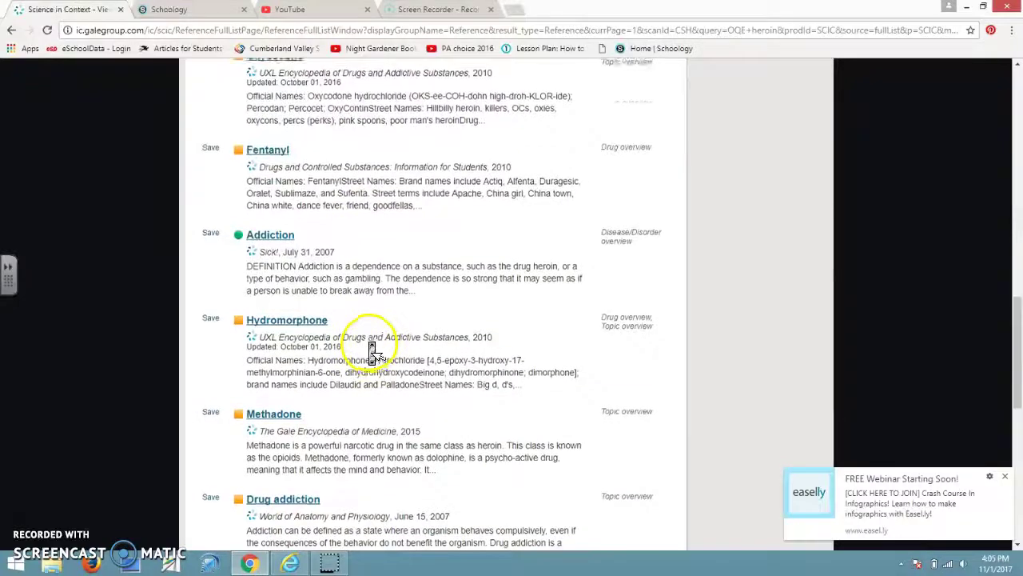
{"action": "scroll", "coordinate": [370, 347], "scroll_direction": "up", "scroll_amount": 8}
{"action": "scroll", "coordinate": [370, 348], "scroll_direction": "up", "scroll_amount": 5}
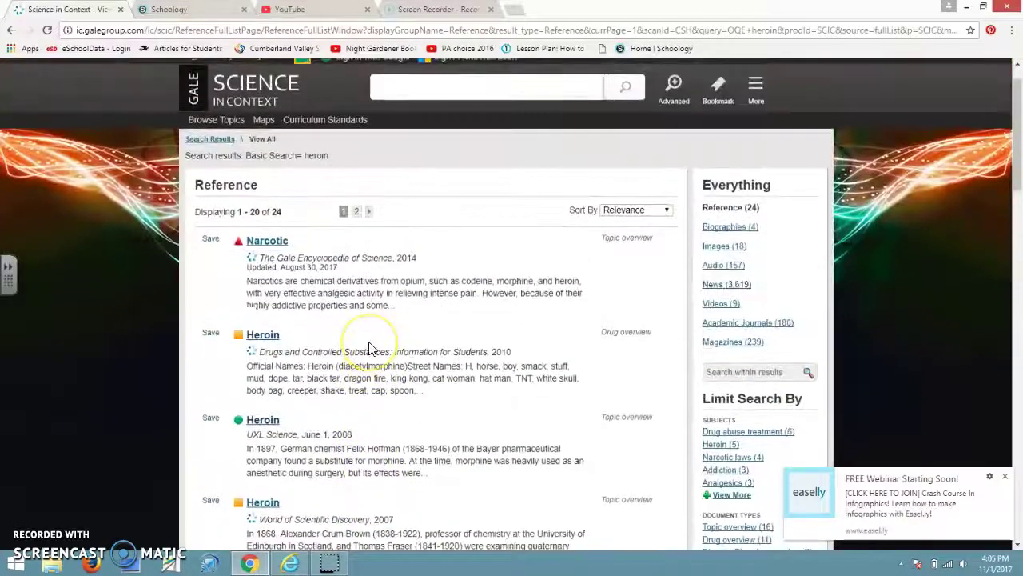
{"action": "scroll", "coordinate": [370, 348], "scroll_direction": "down", "scroll_amount": 2}
{"action": "scroll", "coordinate": [370, 348], "scroll_direction": "down", "scroll_amount": 1}
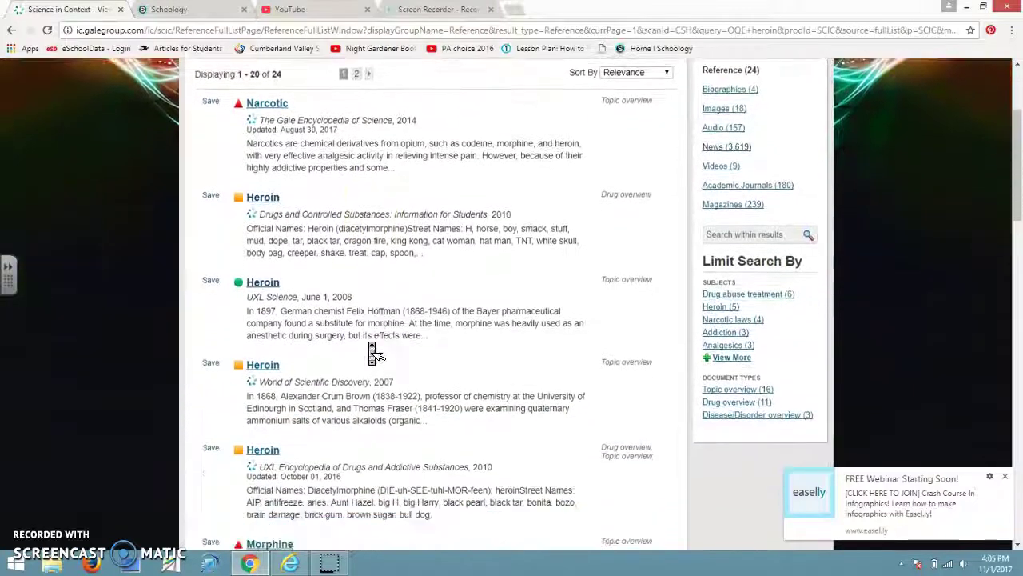
{"action": "left_click", "coordinate": [275, 304]}
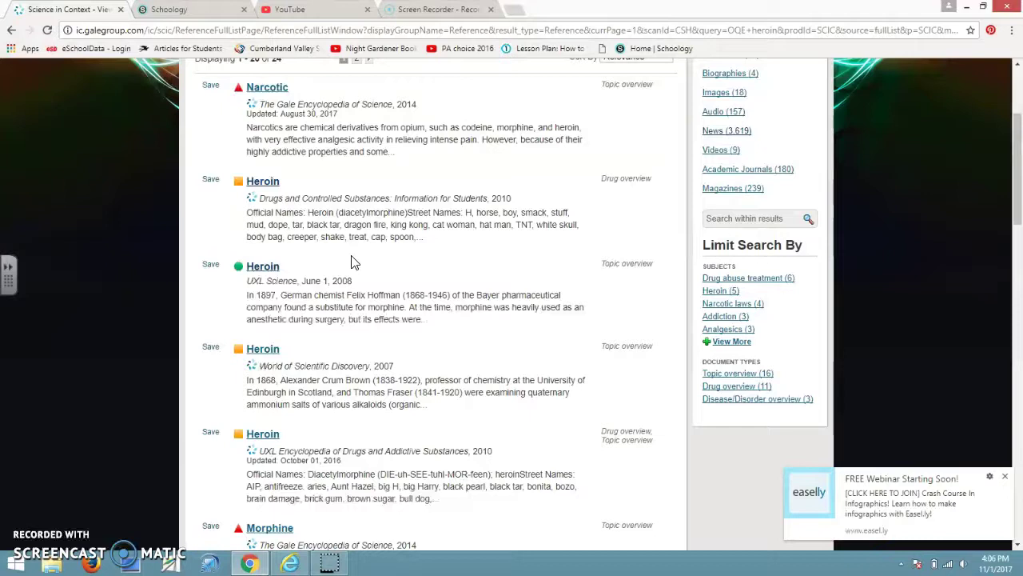
{"action": "scroll", "coordinate": [354, 262], "scroll_direction": "up", "scroll_amount": 1}
{"action": "left_click", "coordinate": [240, 347]}
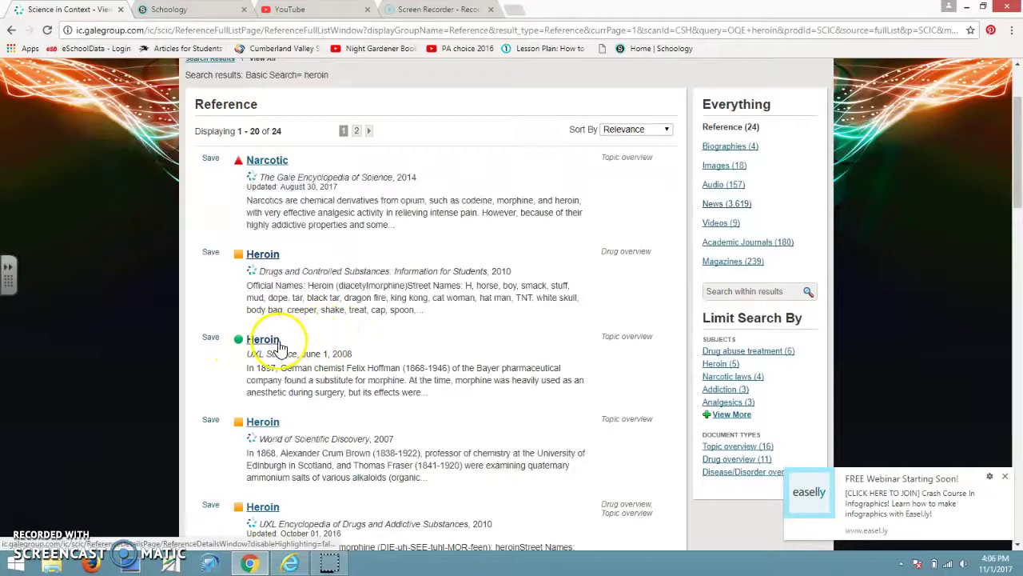
{"action": "left_click", "coordinate": [310, 336]}
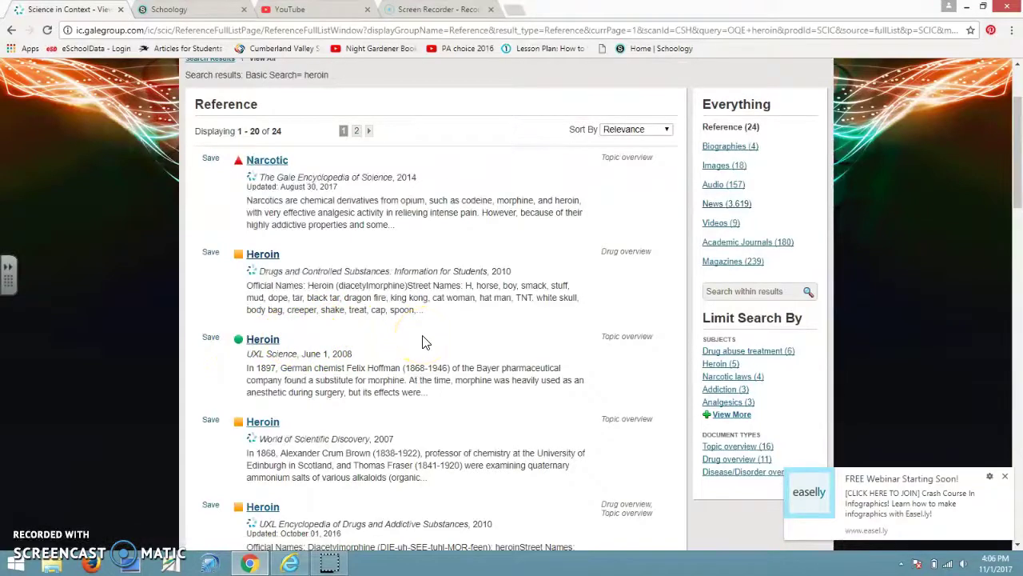
{"action": "scroll", "coordinate": [425, 342], "scroll_direction": "down", "scroll_amount": 2}
{"action": "scroll", "coordinate": [424, 343], "scroll_direction": "up", "scroll_amount": 1}
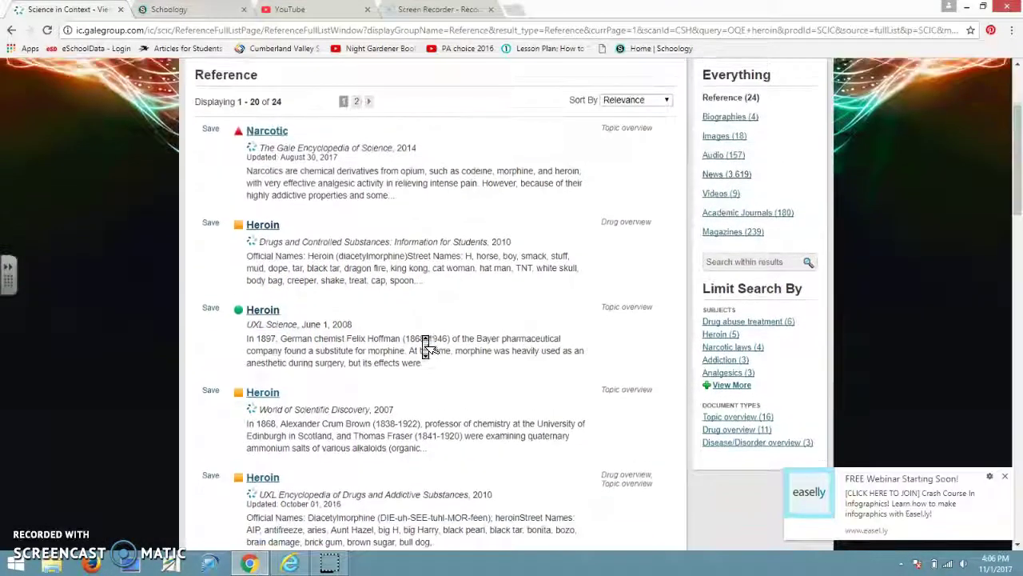
{"action": "scroll", "coordinate": [425, 344], "scroll_direction": "up", "scroll_amount": 1}
{"action": "scroll", "coordinate": [425, 342], "scroll_direction": "down", "scroll_amount": 2}
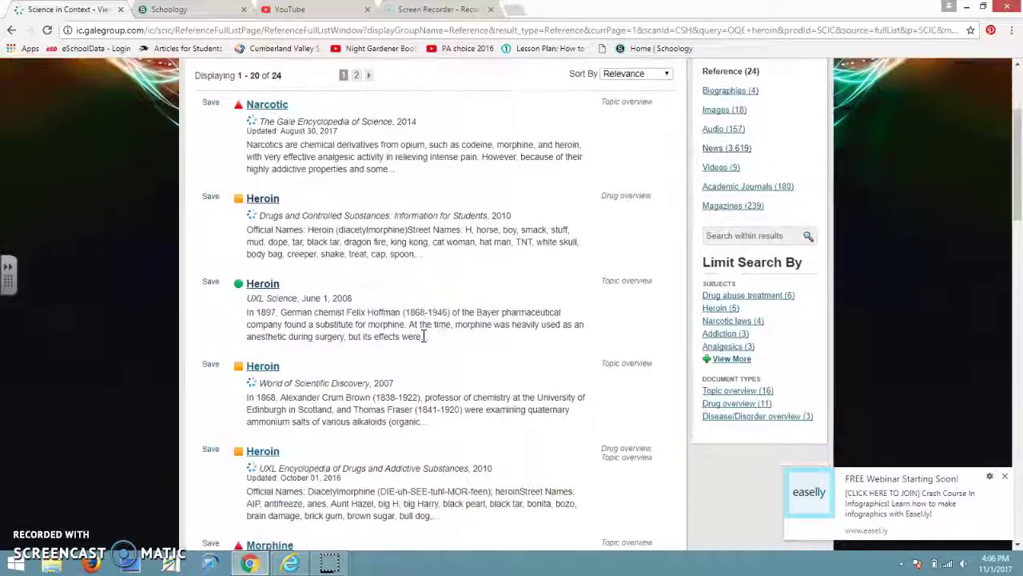
{"action": "scroll", "coordinate": [424, 339], "scroll_direction": "up", "scroll_amount": 1}
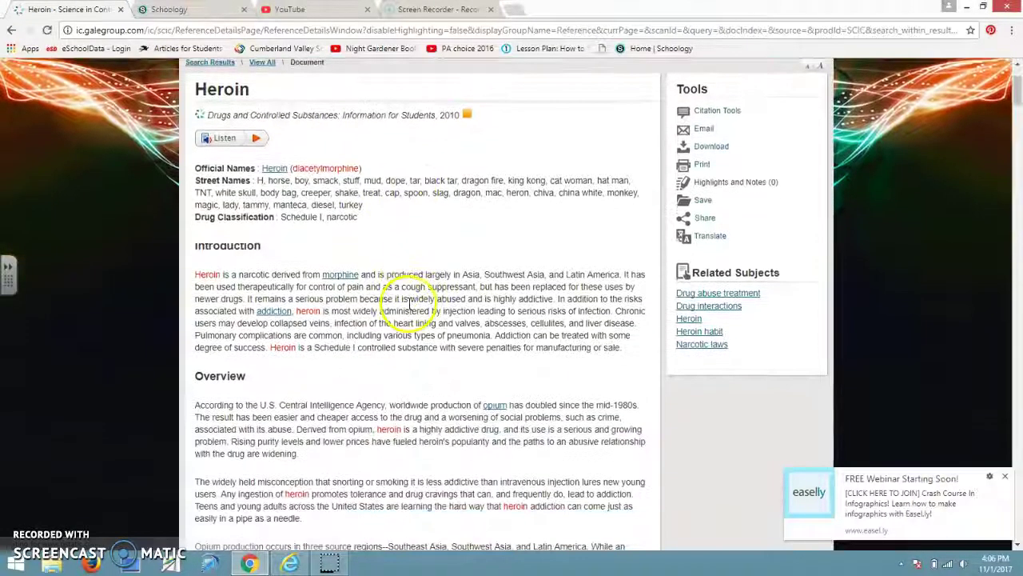
Read down the Heroin article to its Source Citation for Drugs and Controlled Substances (Gale, 2010)
{"action": "scroll", "coordinate": [410, 303], "scroll_direction": "down", "scroll_amount": 5}
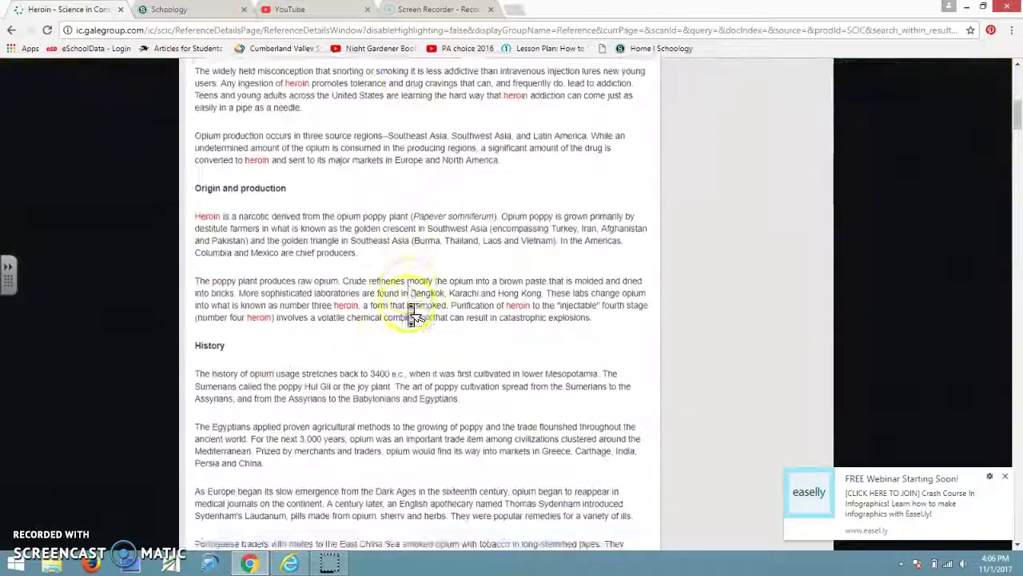
{"action": "scroll", "coordinate": [411, 314], "scroll_direction": "down", "scroll_amount": 8}
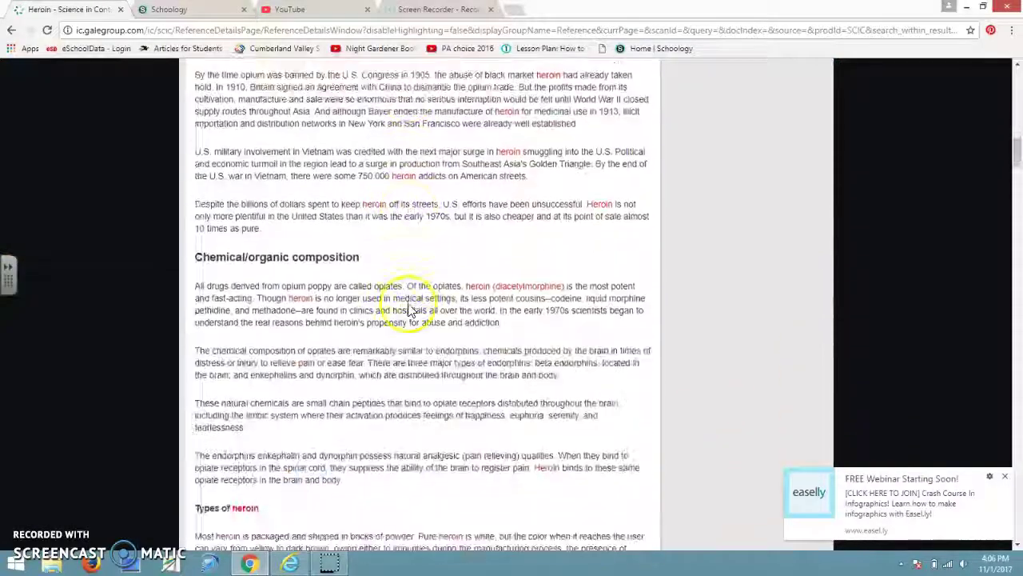
{"action": "scroll", "coordinate": [409, 310], "scroll_direction": "down", "scroll_amount": 8}
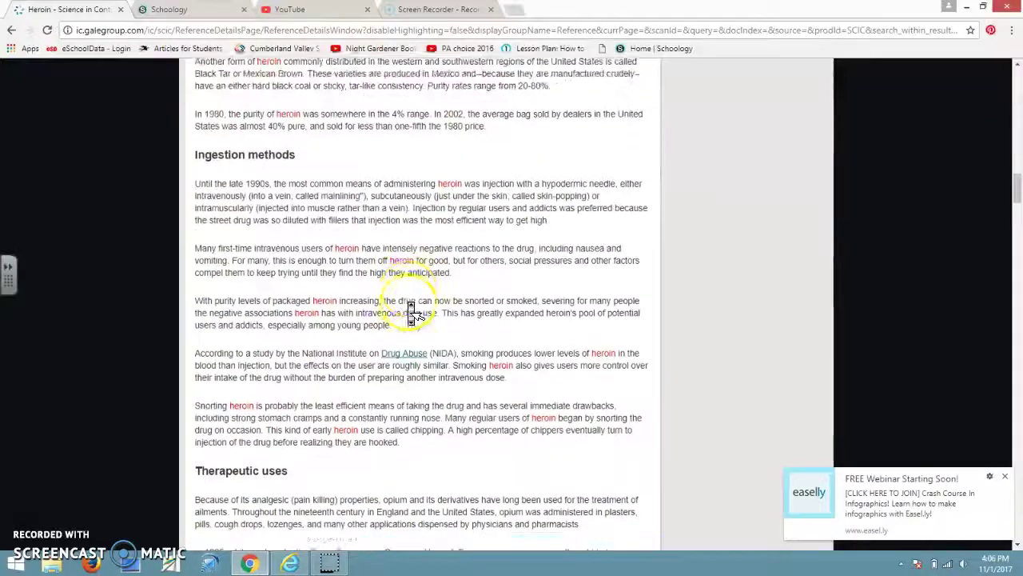
{"action": "scroll", "coordinate": [411, 312], "scroll_direction": "down", "scroll_amount": 6}
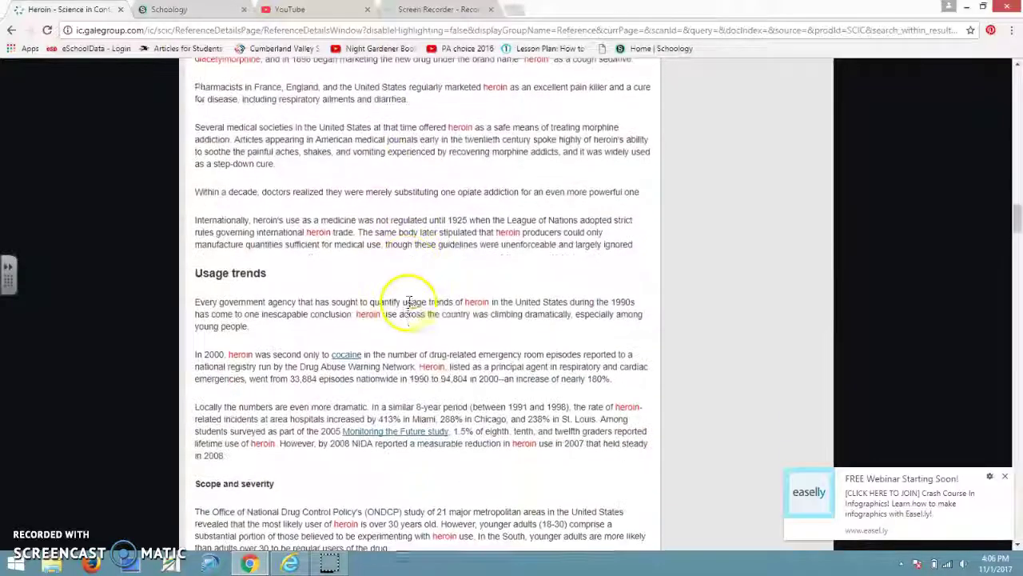
{"action": "scroll", "coordinate": [409, 305], "scroll_direction": "down", "scroll_amount": 8}
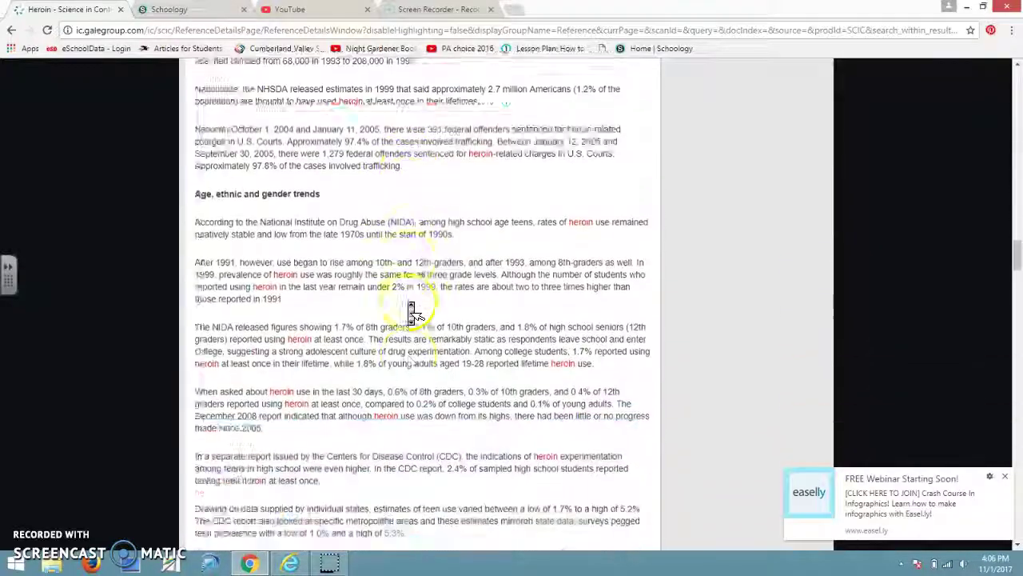
{"action": "scroll", "coordinate": [411, 311], "scroll_direction": "down", "scroll_amount": 6}
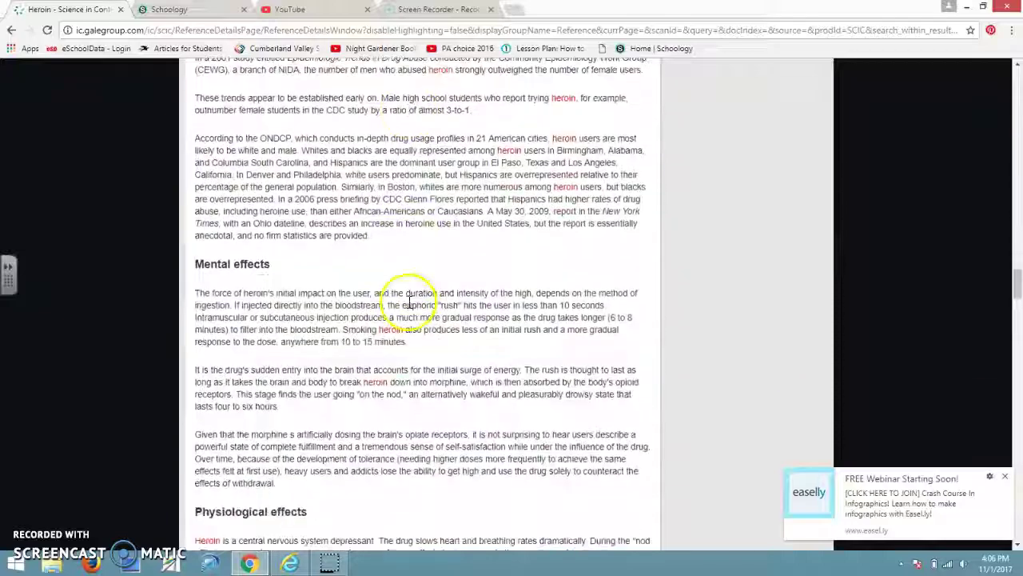
{"action": "scroll", "coordinate": [409, 303], "scroll_direction": "down", "scroll_amount": 10}
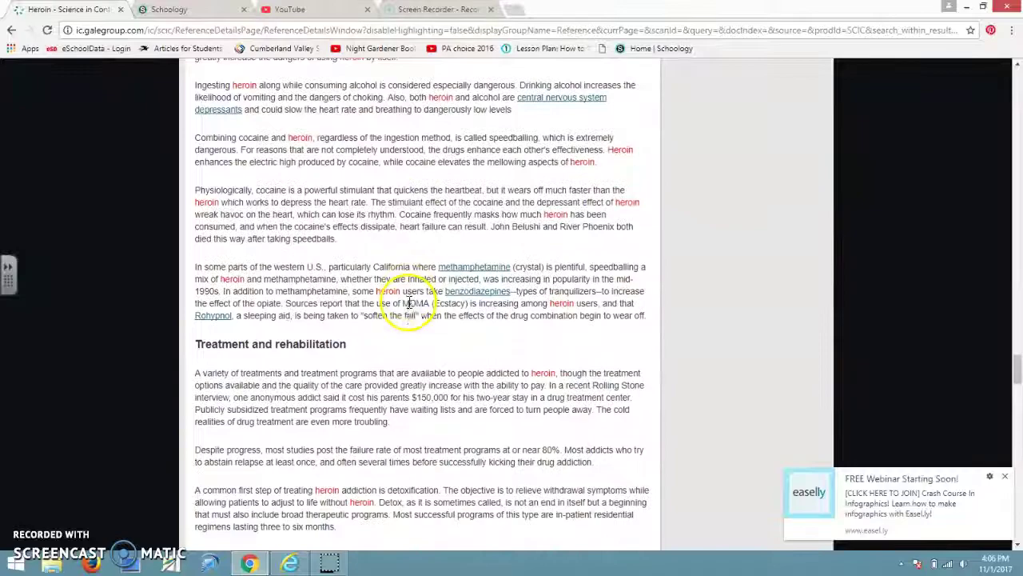
{"action": "scroll", "coordinate": [409, 308], "scroll_direction": "down", "scroll_amount": 4}
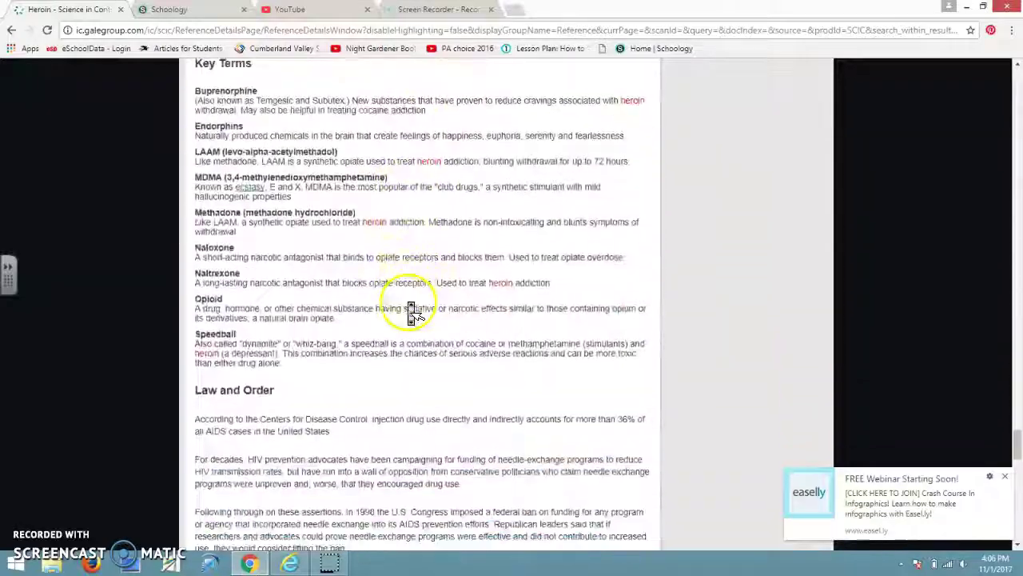
{"action": "scroll", "coordinate": [411, 312], "scroll_direction": "down", "scroll_amount": 12}
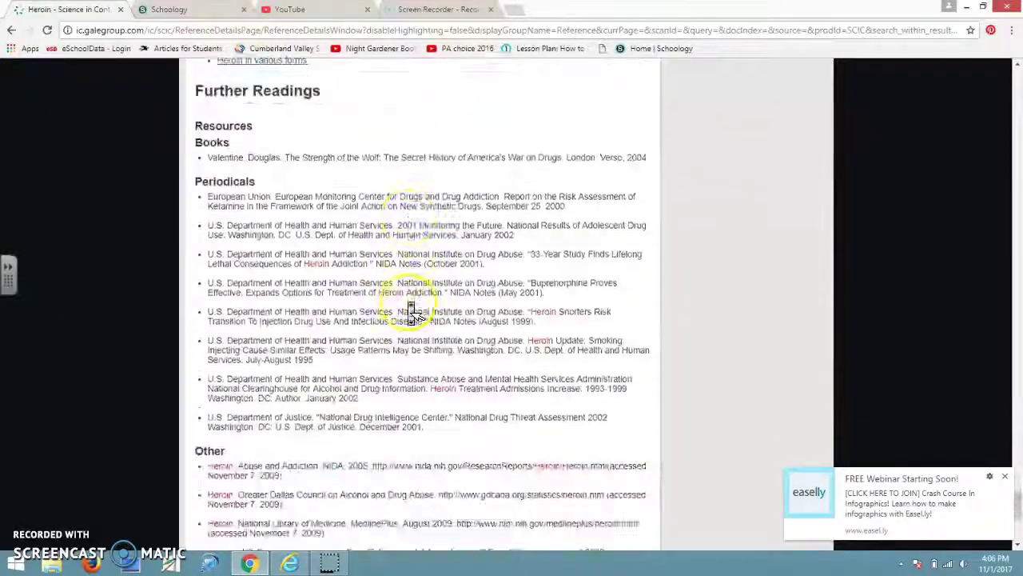
{"action": "scroll", "coordinate": [410, 311], "scroll_direction": "down", "scroll_amount": 4}
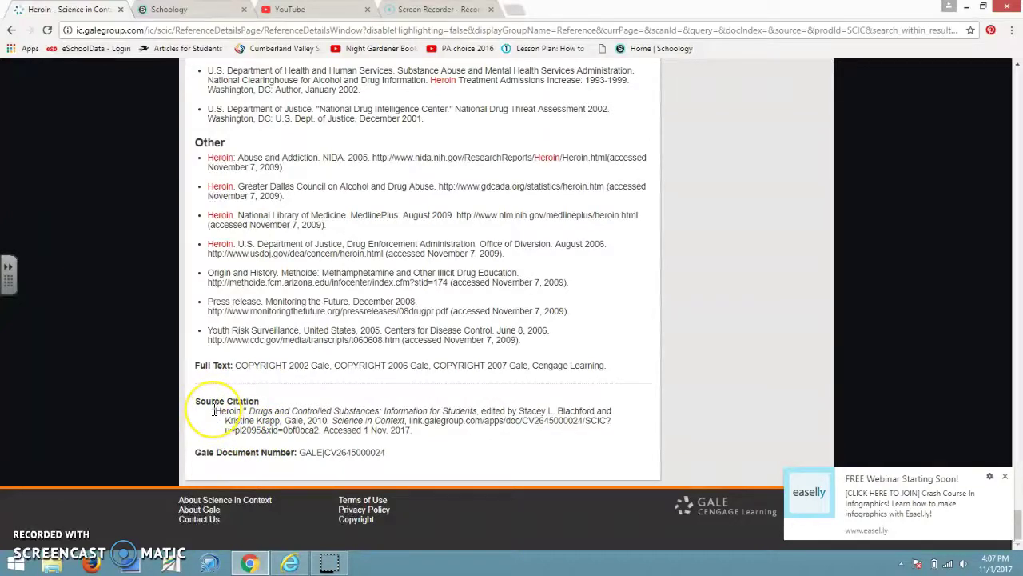
{"action": "left_click_drag", "start_coordinate": [229, 411], "coordinate": [494, 437]}
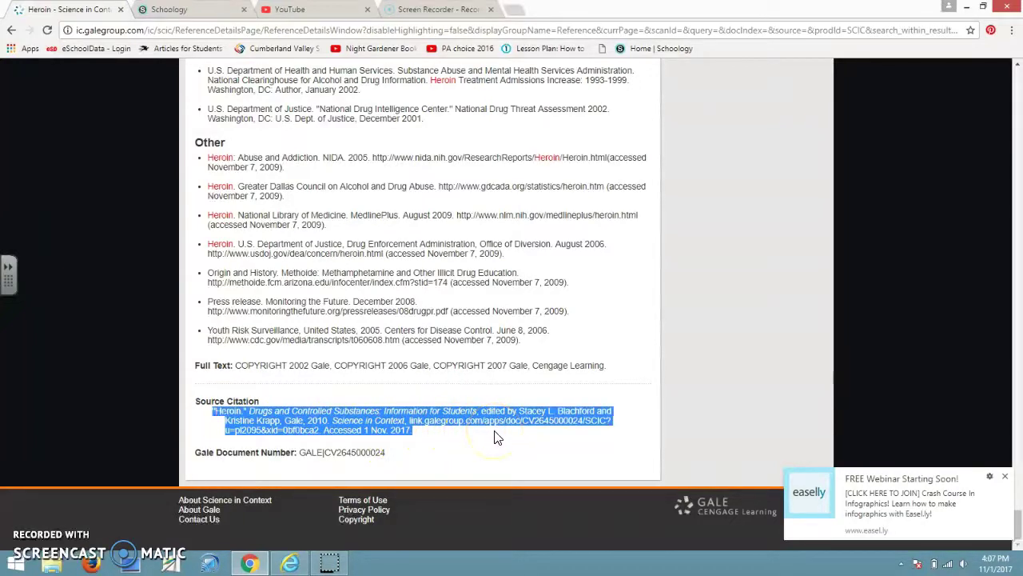
{"action": "left_click", "coordinate": [424, 442]}
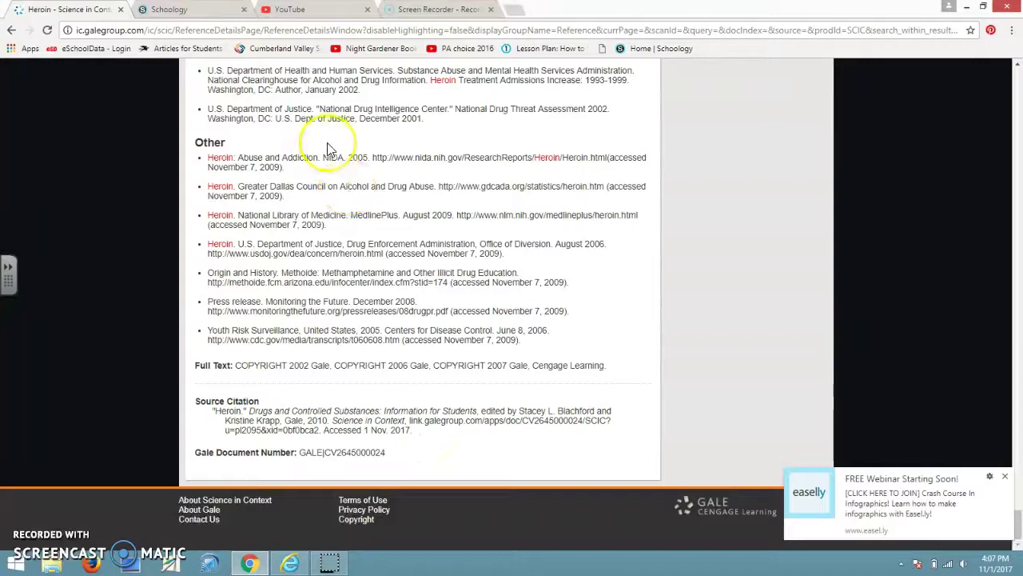